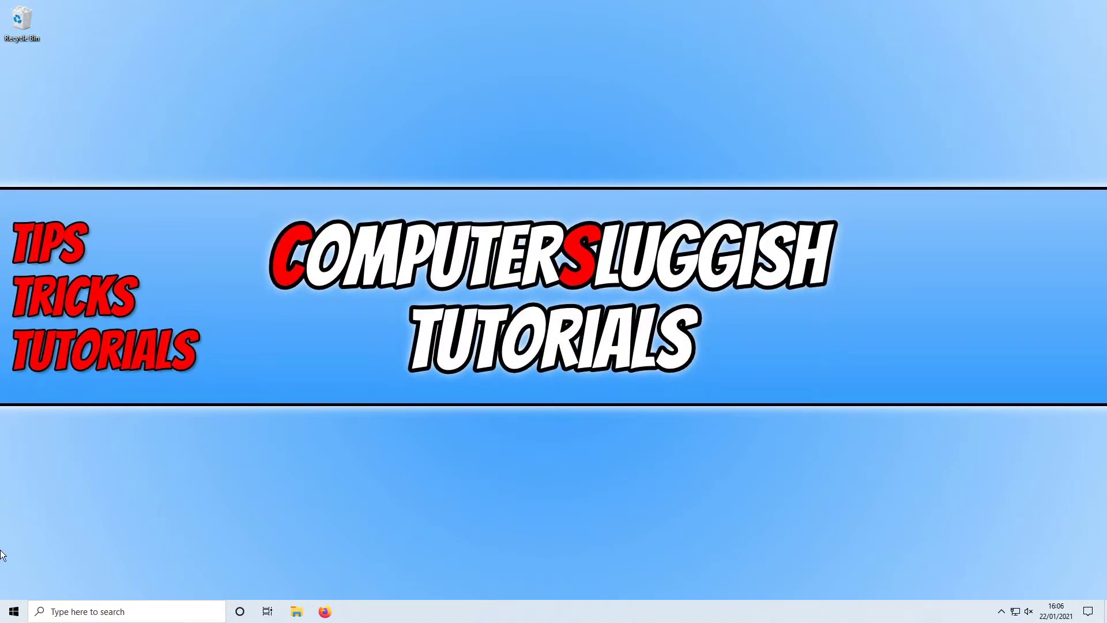
Open the Windows Settings app from the Start button's Win+X quick menu
right_click(12, 611)
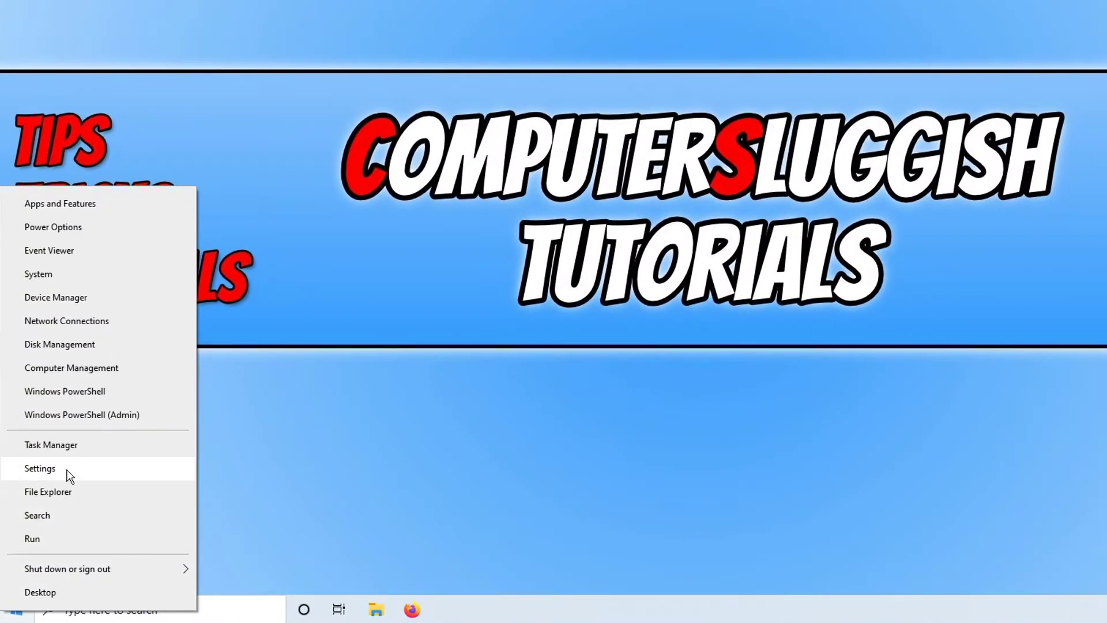
left_click(70, 475)
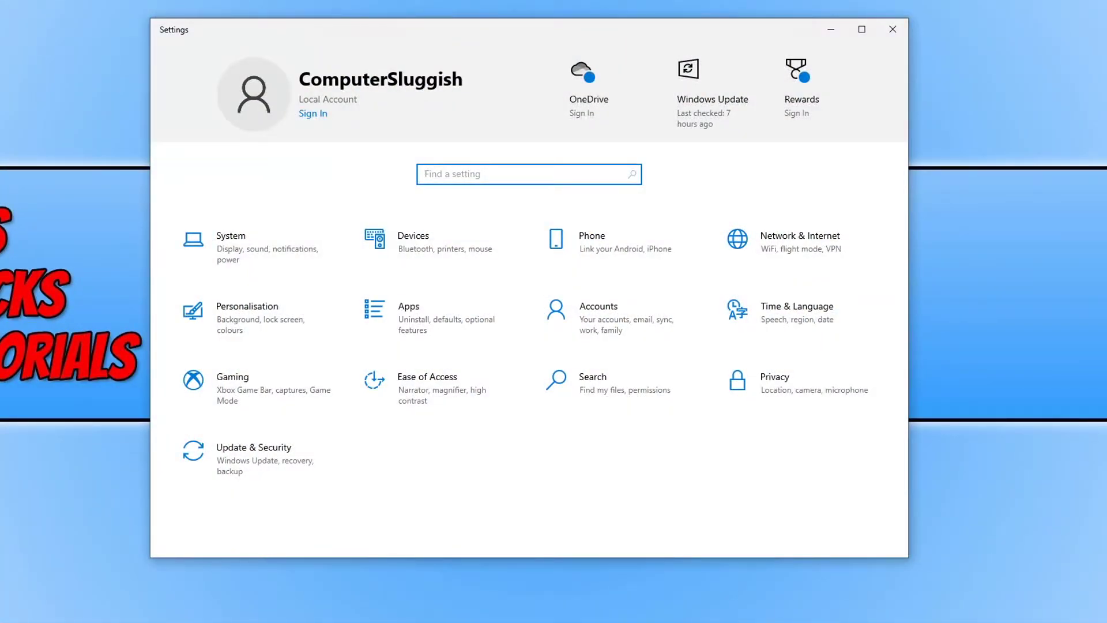
Go to Update & Security > Find my device, then follow its sign-in link to Your info
left_click(319, 457)
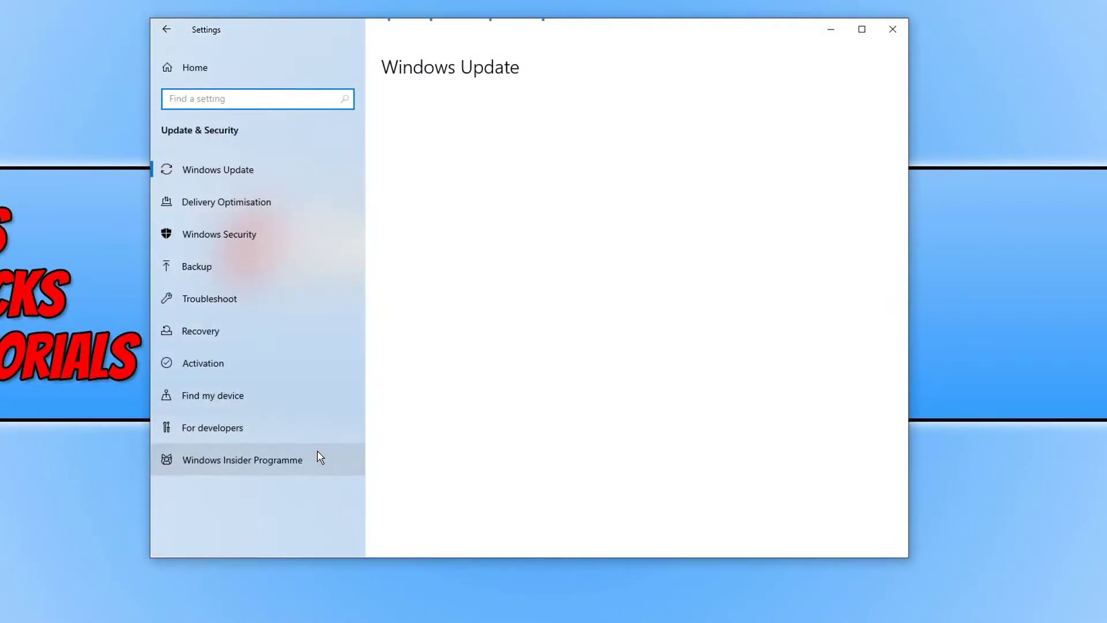
left_click(292, 404)
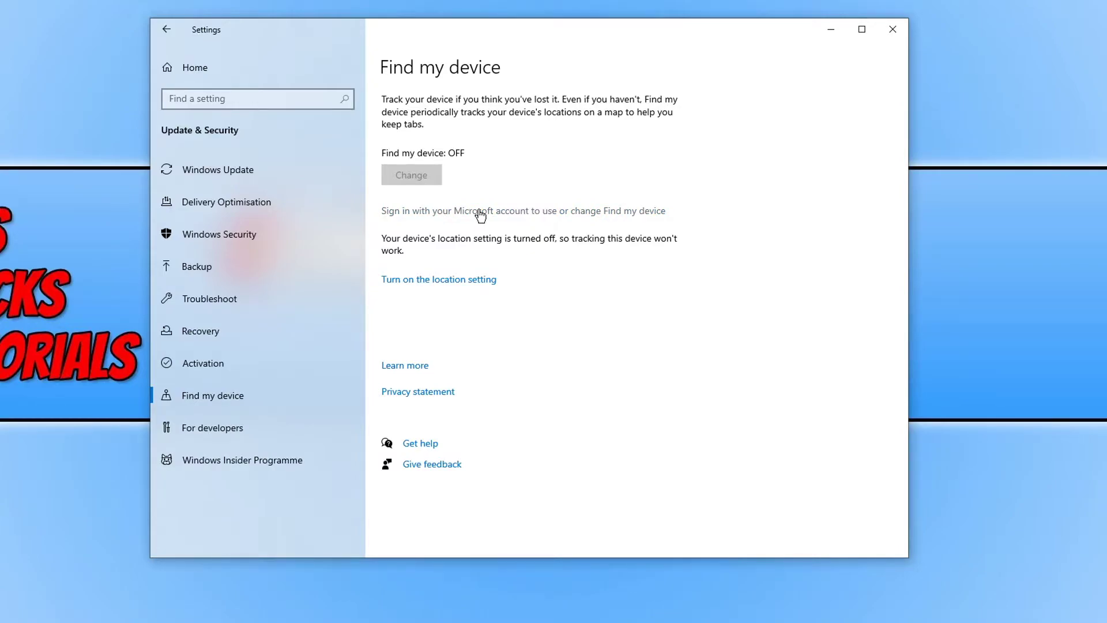
left_click(582, 214)
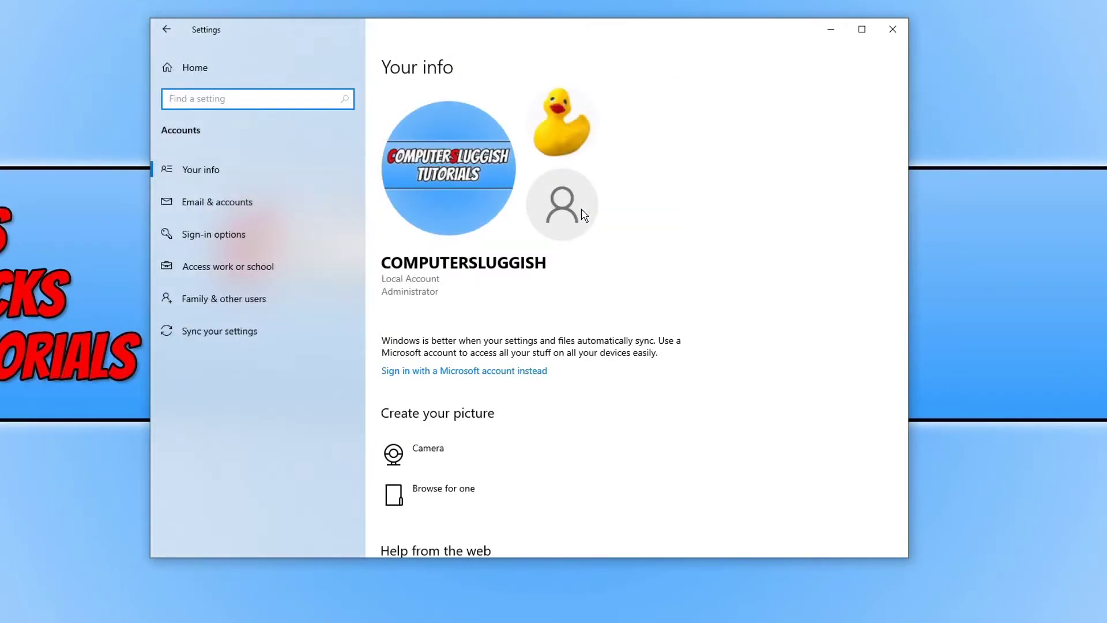
Choose 'Sign in with a Microsoft account instead' on the Your info page
left_click(482, 371)
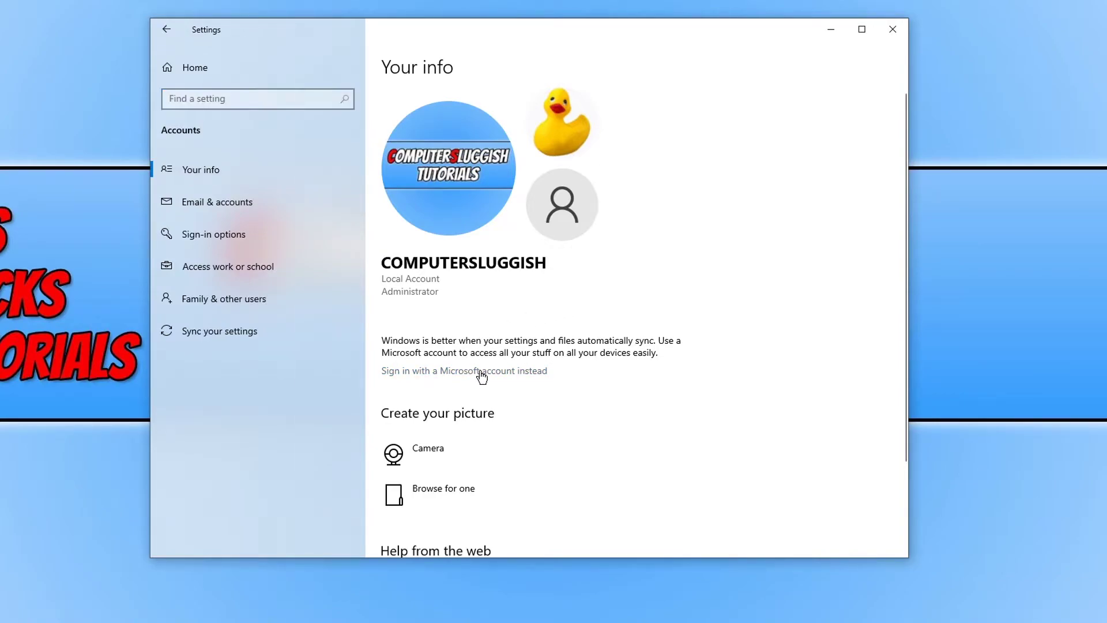
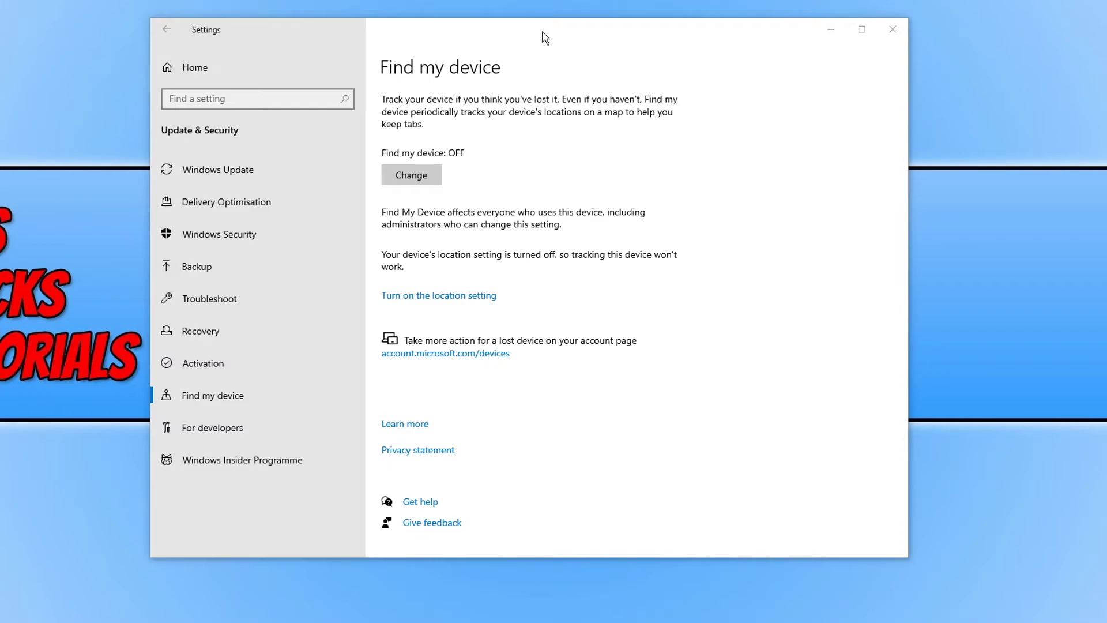
Switch on 'Save my device's location periodically' so Find my device reports ON
left_click(423, 179)
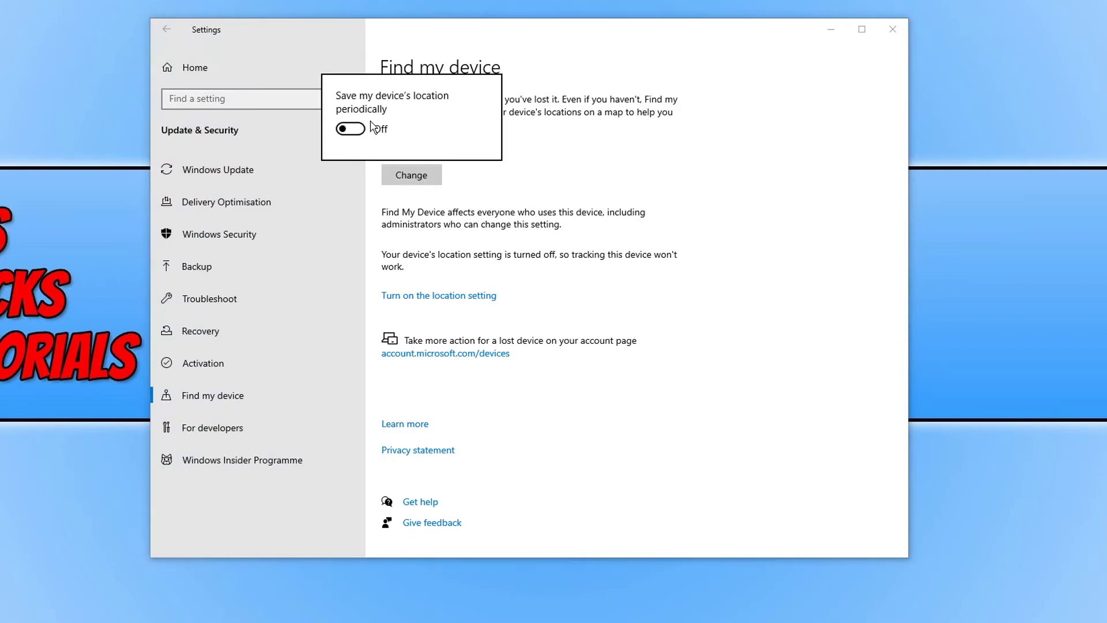
left_click(350, 129)
left_click(611, 134)
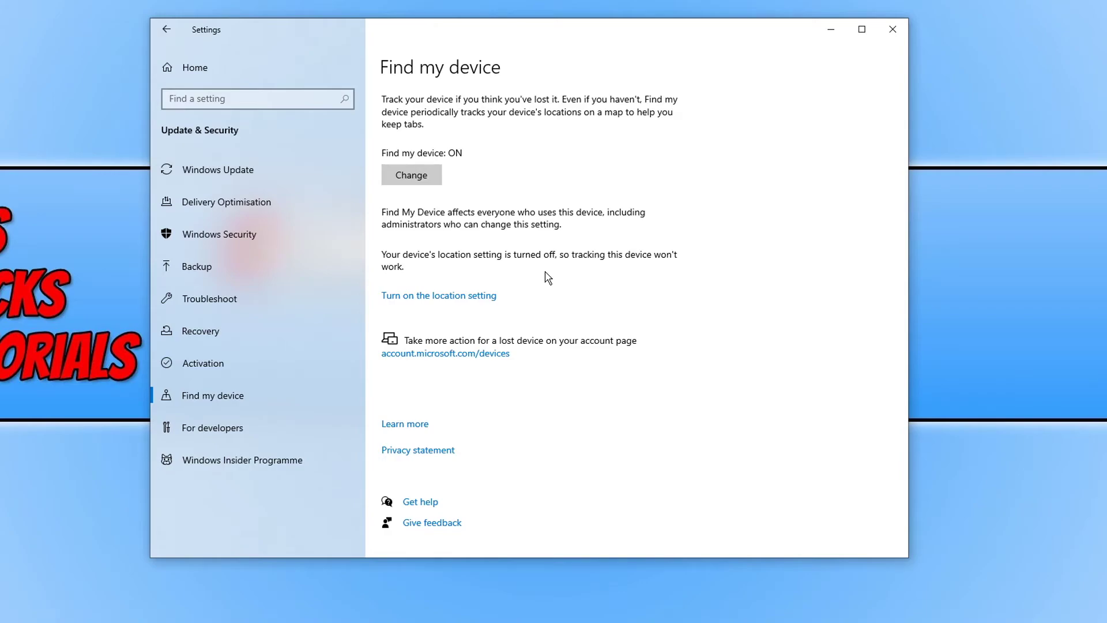
In Privacy > Location, switch location access for this device to On
left_click(449, 299)
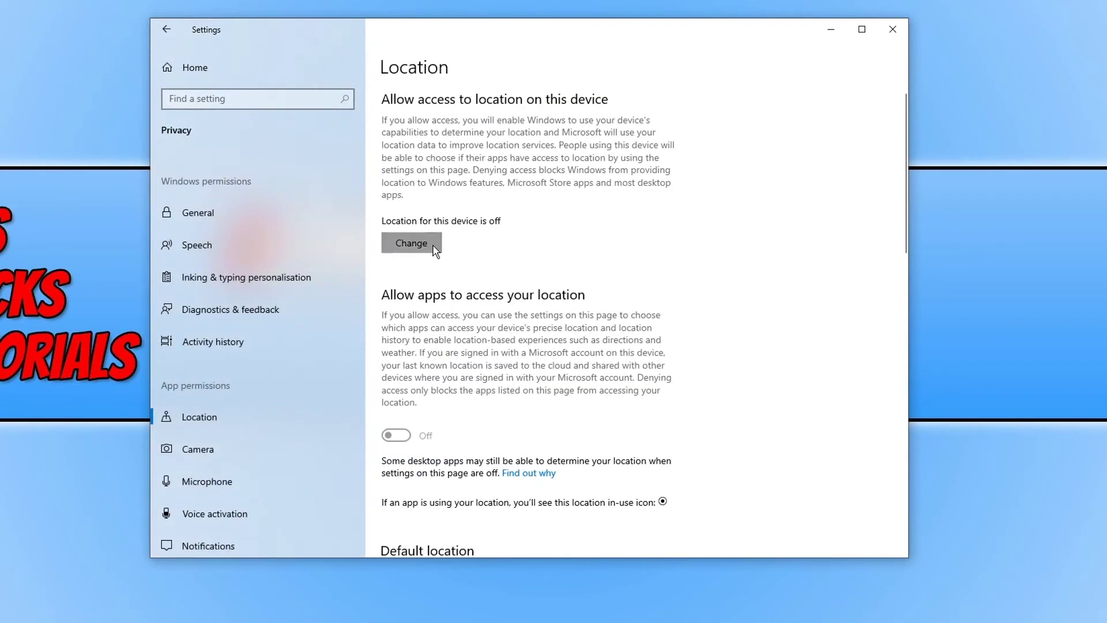
left_click(434, 248)
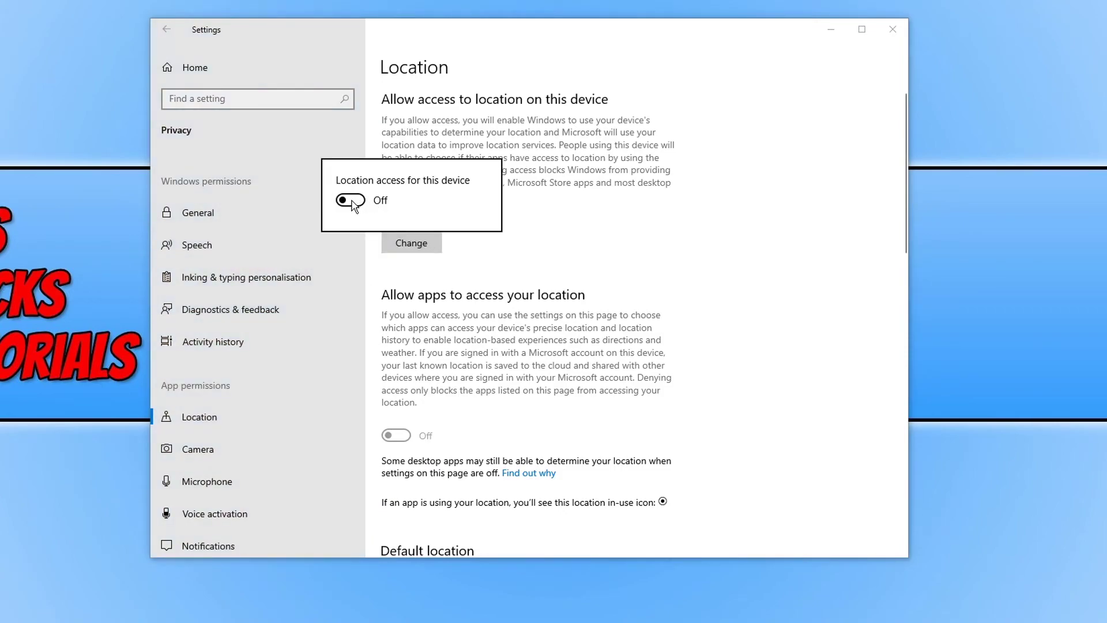
left_click(351, 201)
left_click(632, 231)
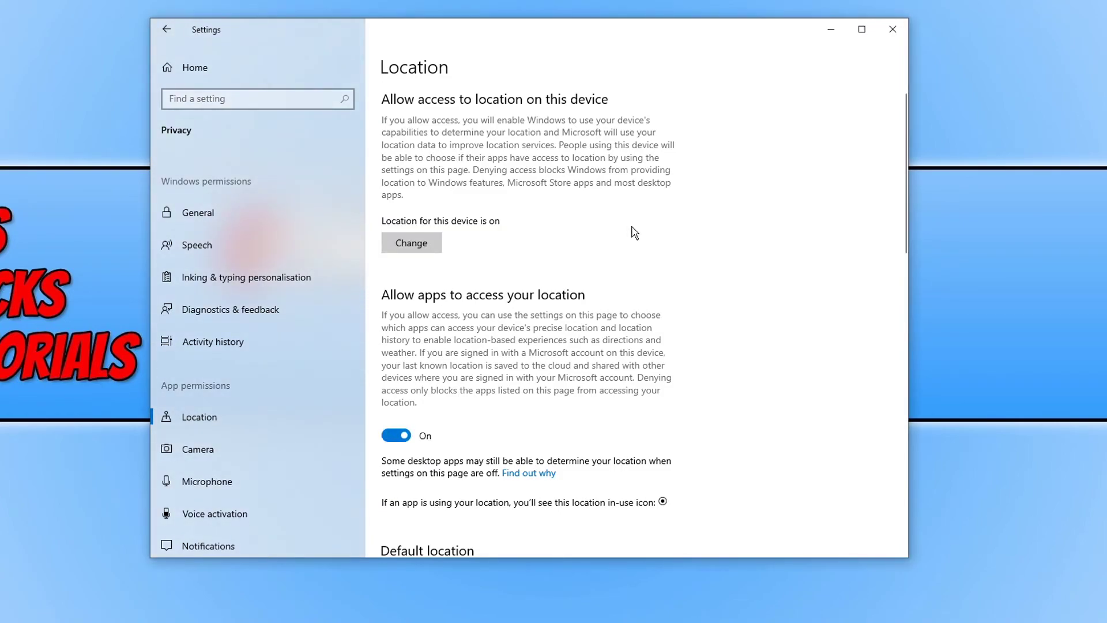